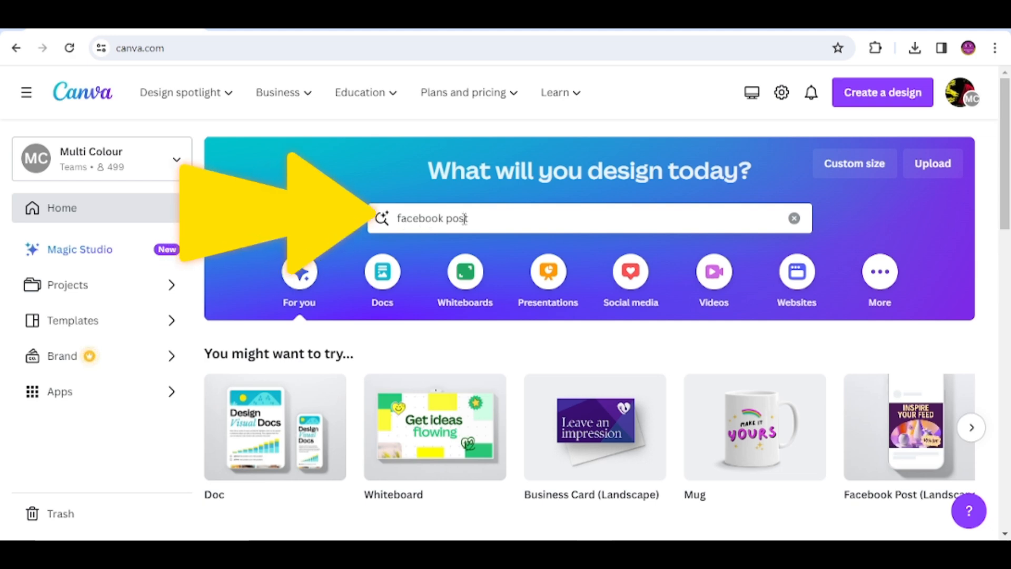
# Search the templates for "facebook post" and create a blank Facebook Post design.
pyautogui.click(489, 218)
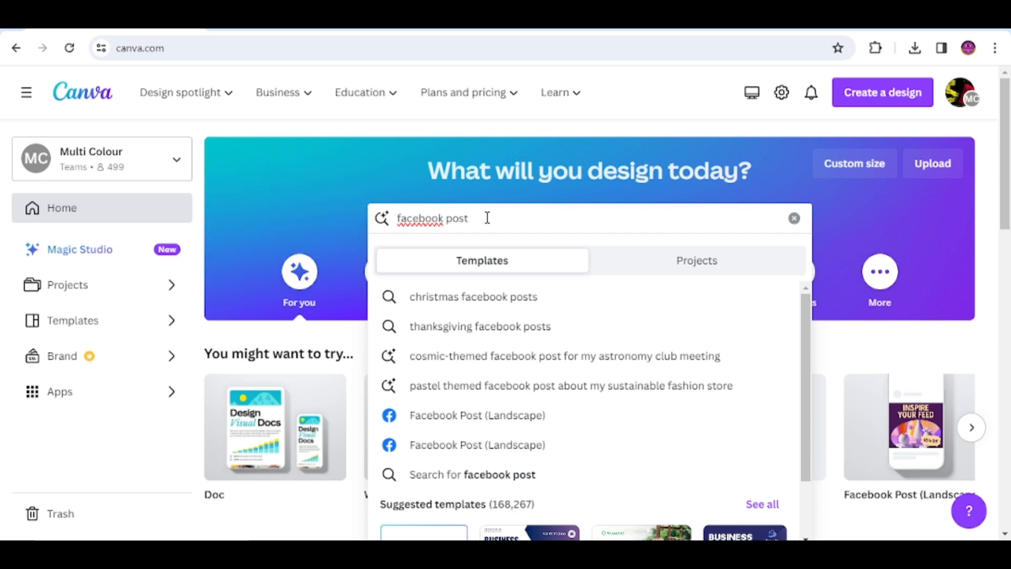
pyautogui.press('Return')
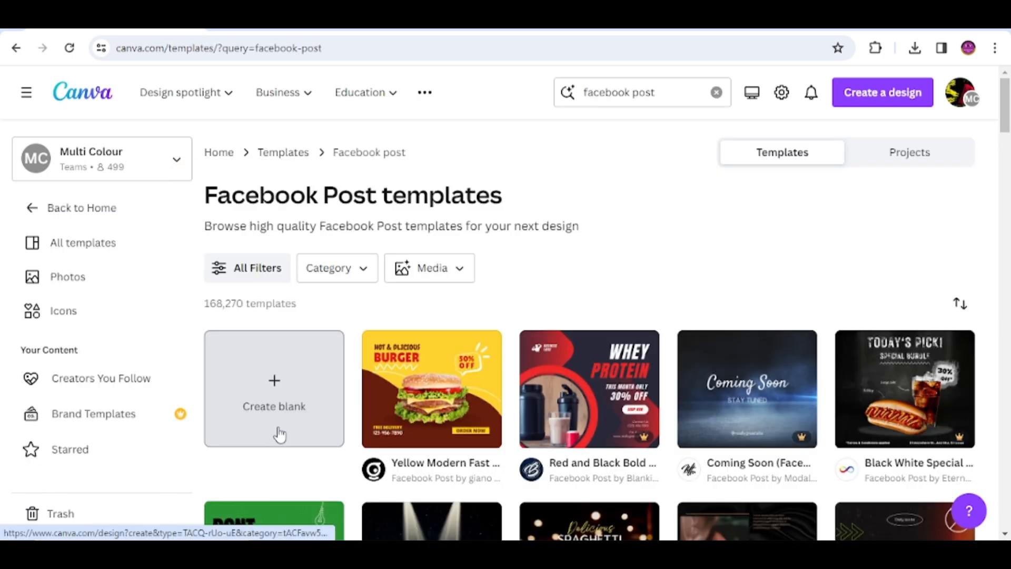
pyautogui.click(262, 400)
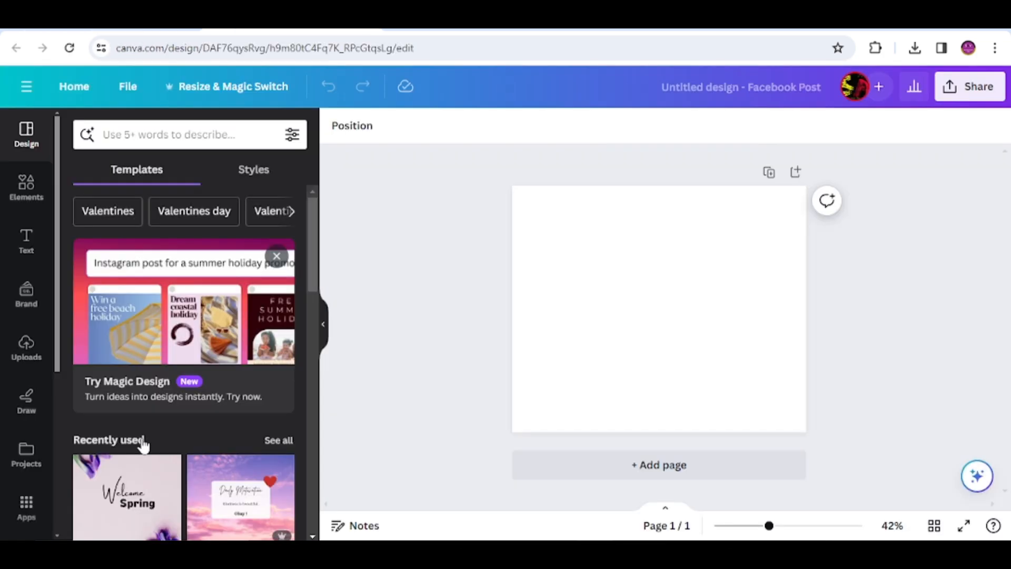
# Find the Mockups app by searching the apps for "Mockups" and open it.
pyautogui.click(25, 506)
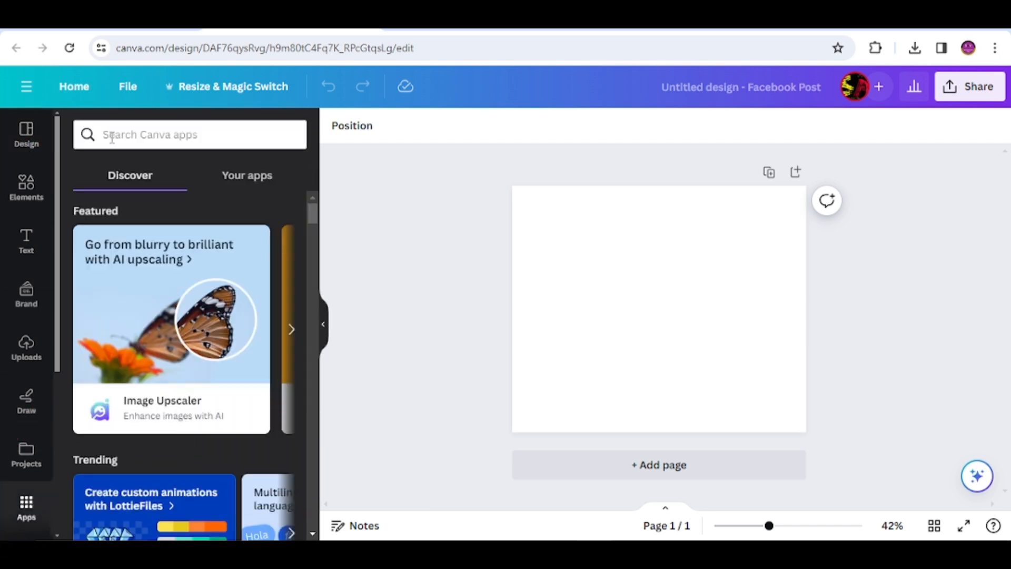
pyautogui.click(111, 135)
pyautogui.write('Mockups')
pyautogui.press('Return')
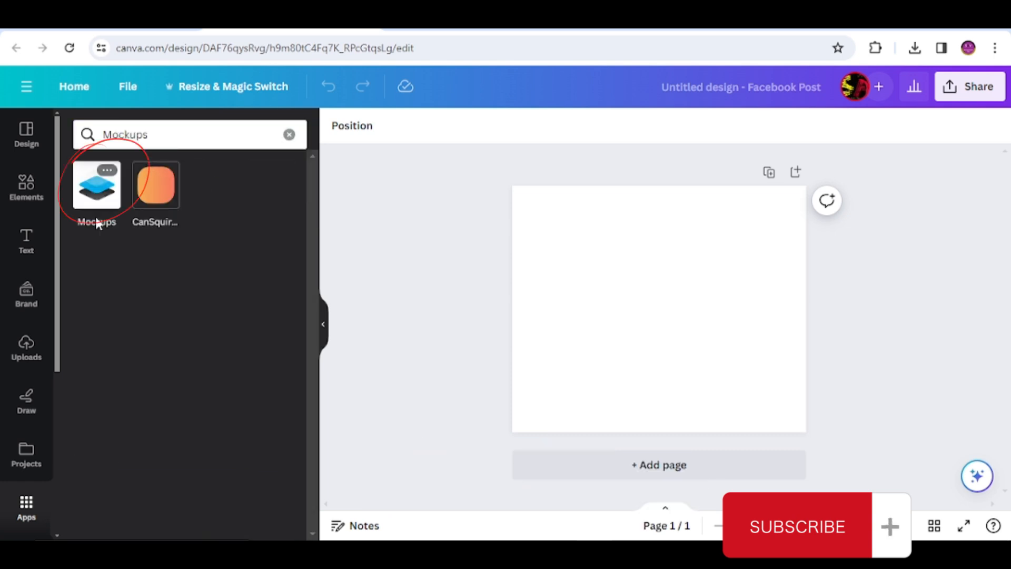
pyautogui.click(97, 210)
# Add the straight-on mug mockup with its handle on the left from the Home & living mockups to the page.
pyautogui.scroll(-8, 293, 236)
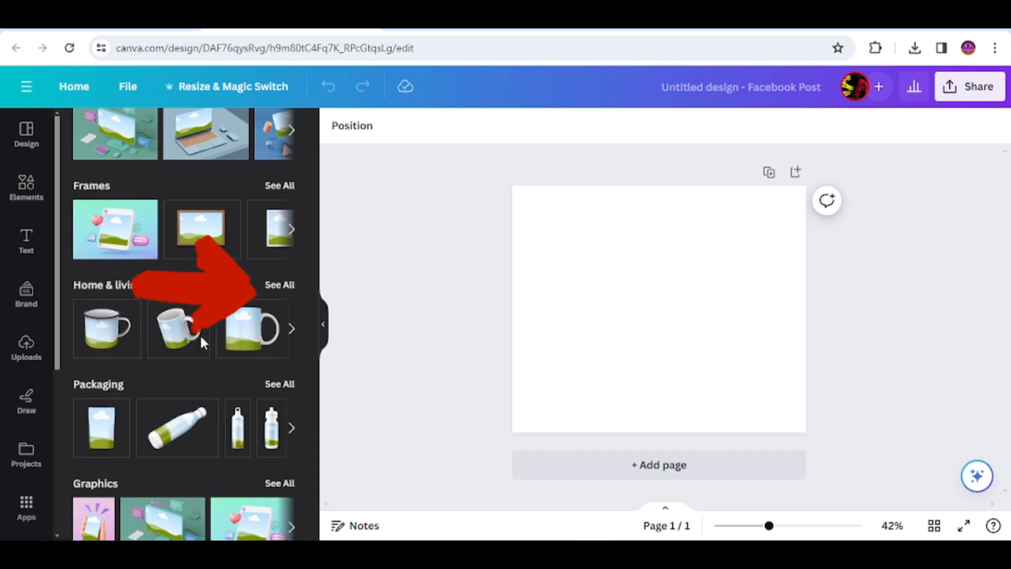
pyautogui.click(284, 287)
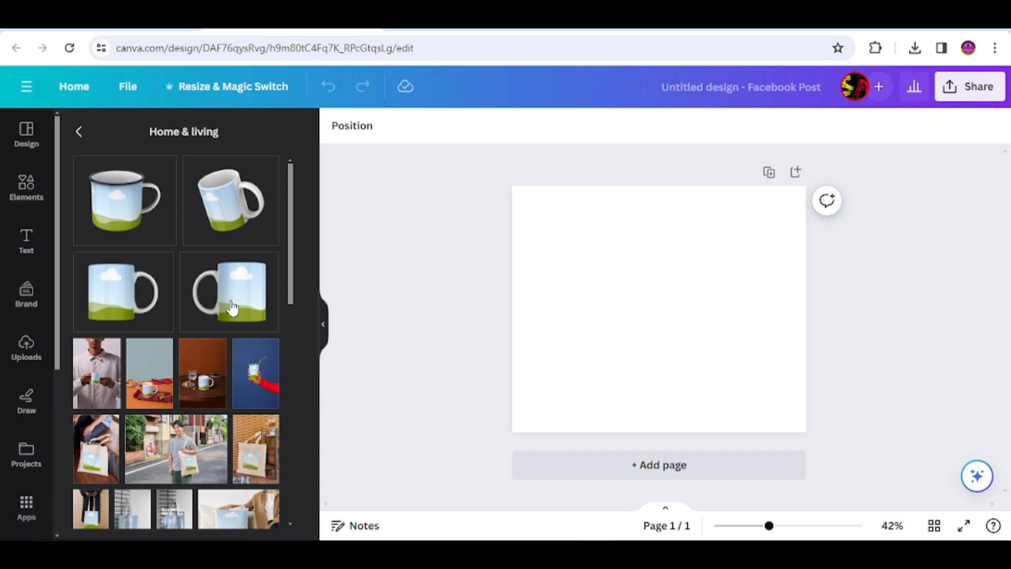
pyautogui.click(238, 304)
pyautogui.click(403, 218)
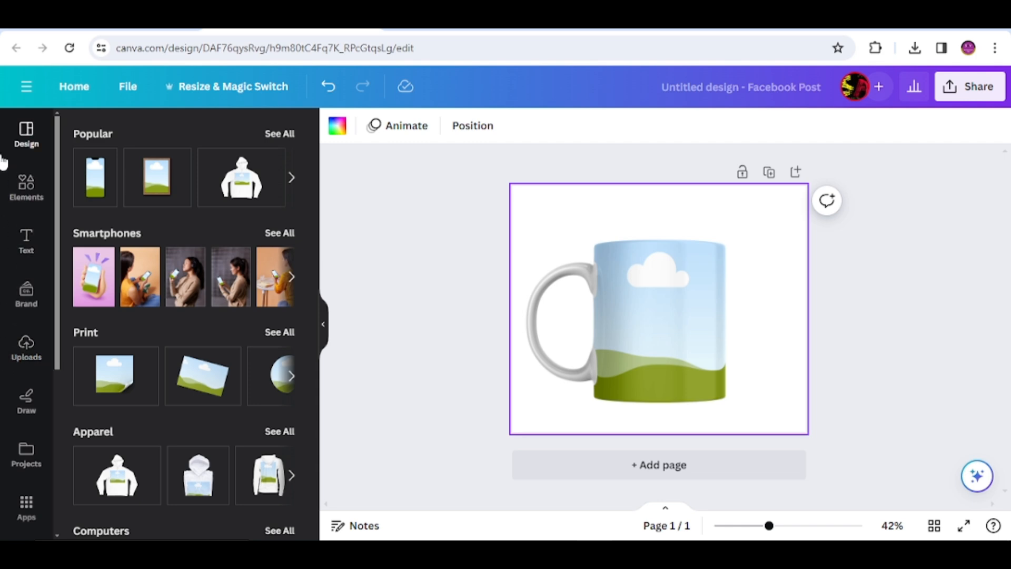
# Search the design elements for "Flower".
pyautogui.click(25, 201)
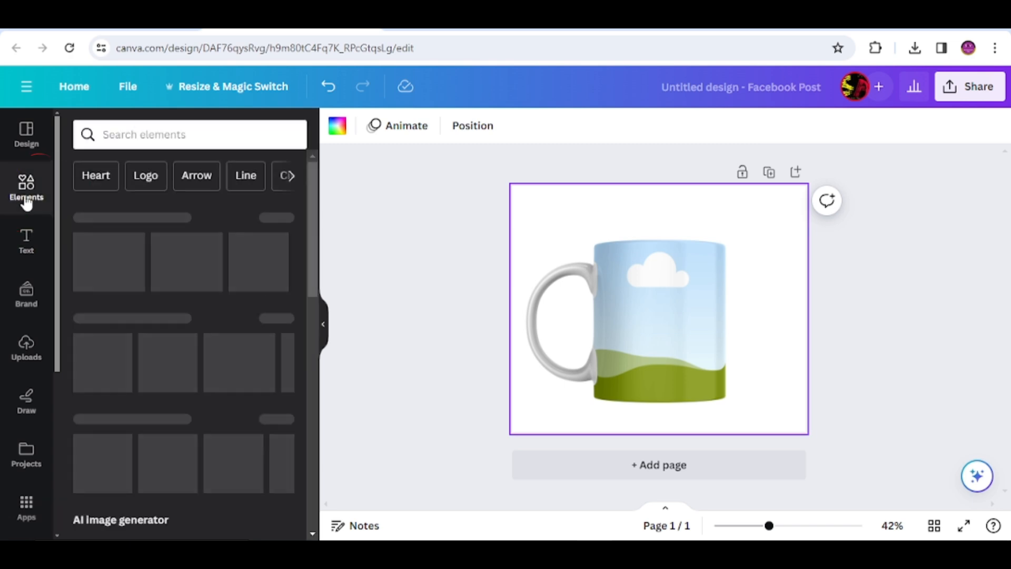
pyautogui.click(115, 135)
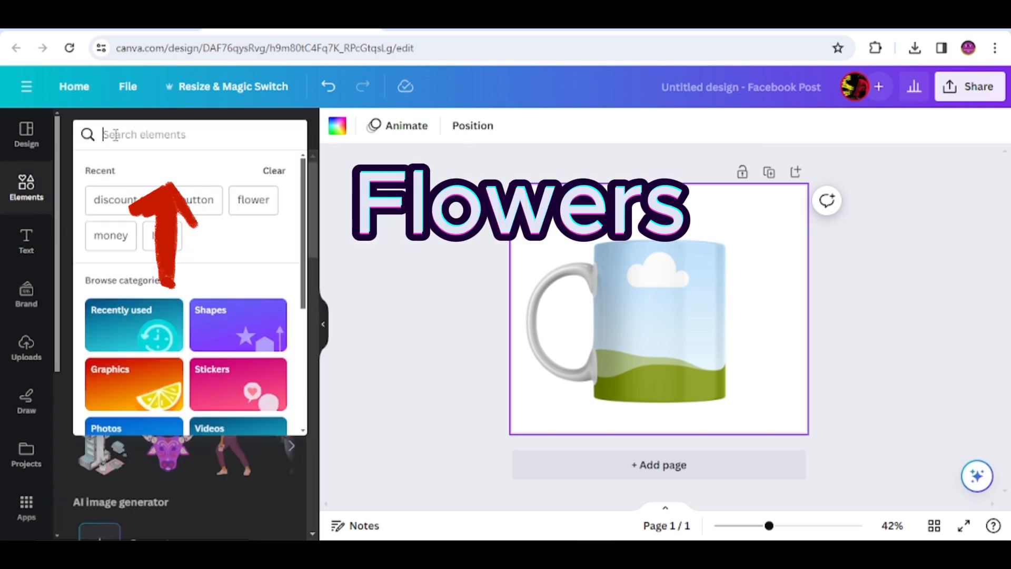
pyautogui.write('Flower')
pyautogui.press('Return')
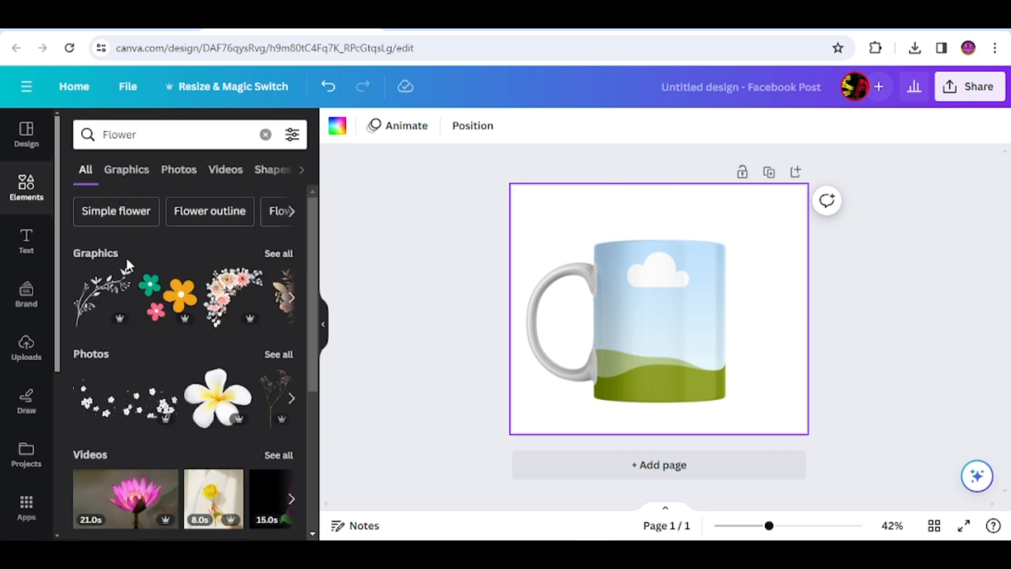
# Show all flower graphics and fill the mug mockup with the green, orange and pink flowers graphic.
pyautogui.click(285, 258)
pyautogui.moveTo(313, 222); pyautogui.dragTo(292, 285)
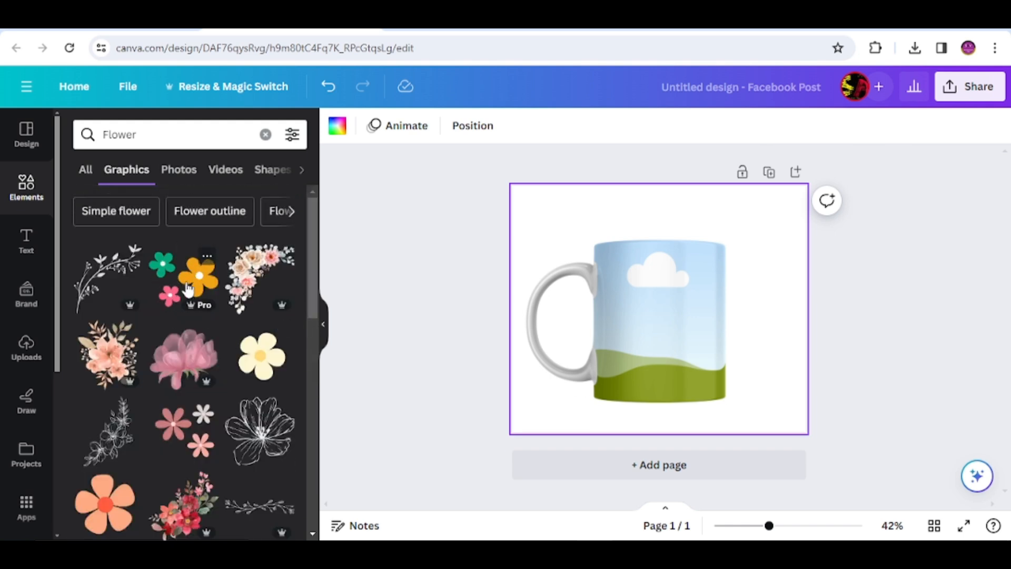
pyautogui.click(187, 289)
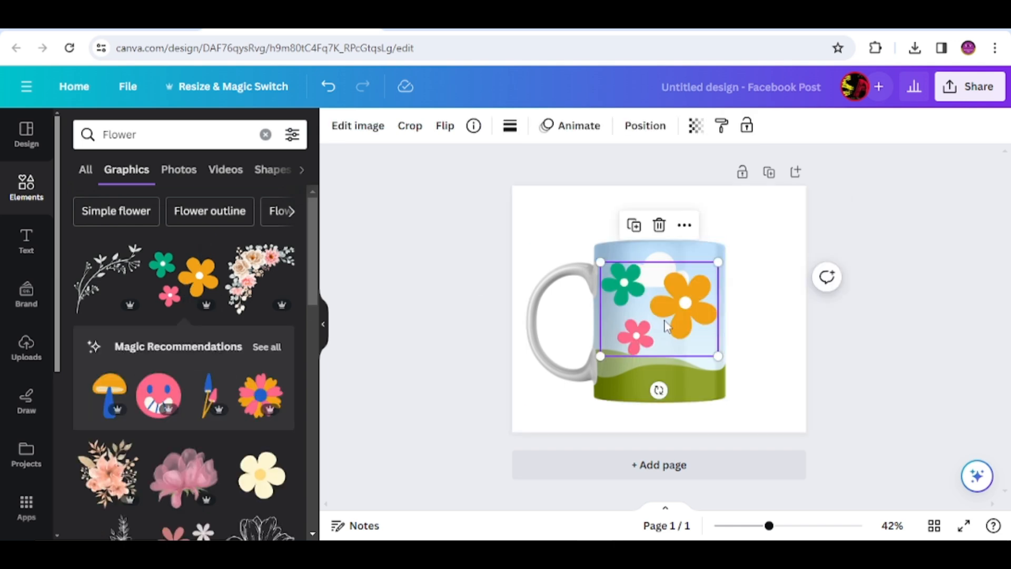
pyautogui.moveTo(663, 328)
pyautogui.mouseDown()
pyautogui.moveTo(673, 305)
pyautogui.moveTo(670, 334)
pyautogui.moveTo(698, 327)
pyautogui.moveTo(659, 332)
pyautogui.mouseUp()
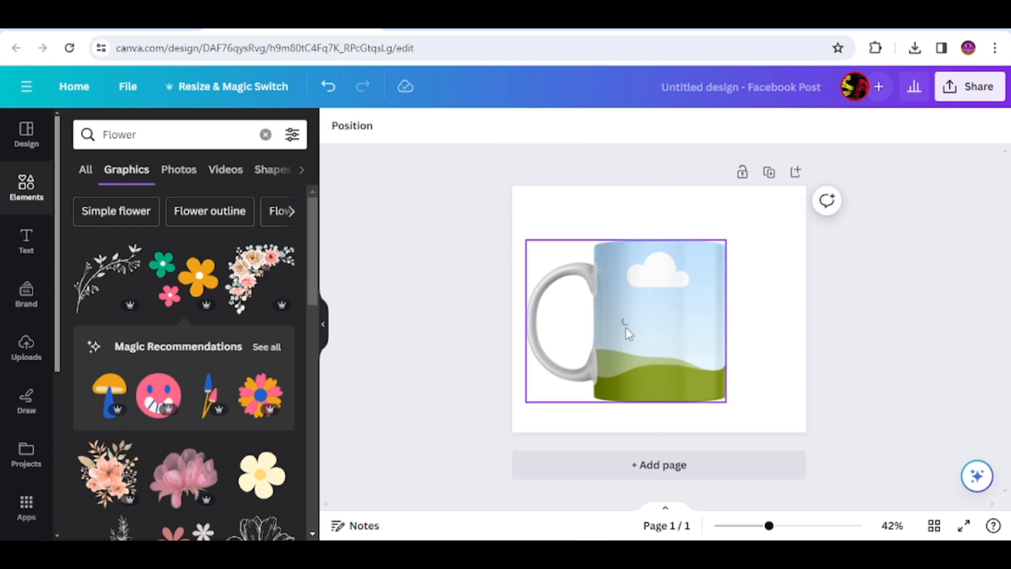
# Set the page background colour to black.
pyautogui.click(532, 216)
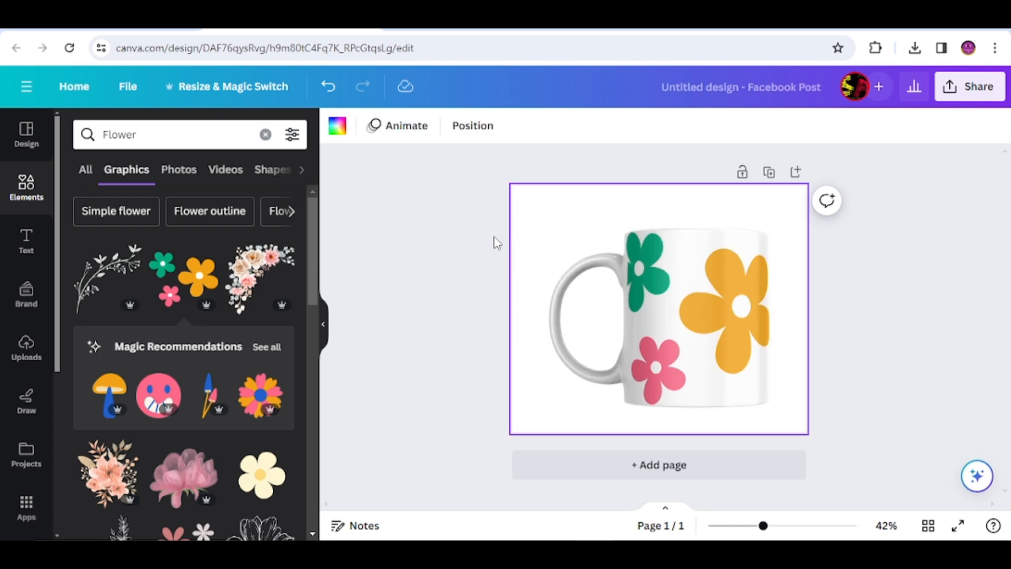
pyautogui.click(337, 128)
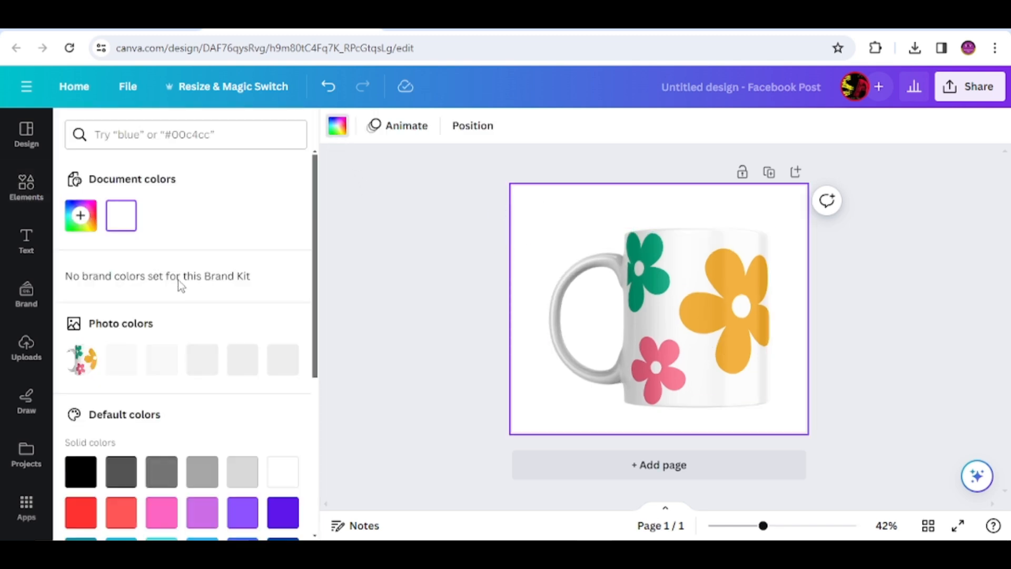
pyautogui.click(78, 474)
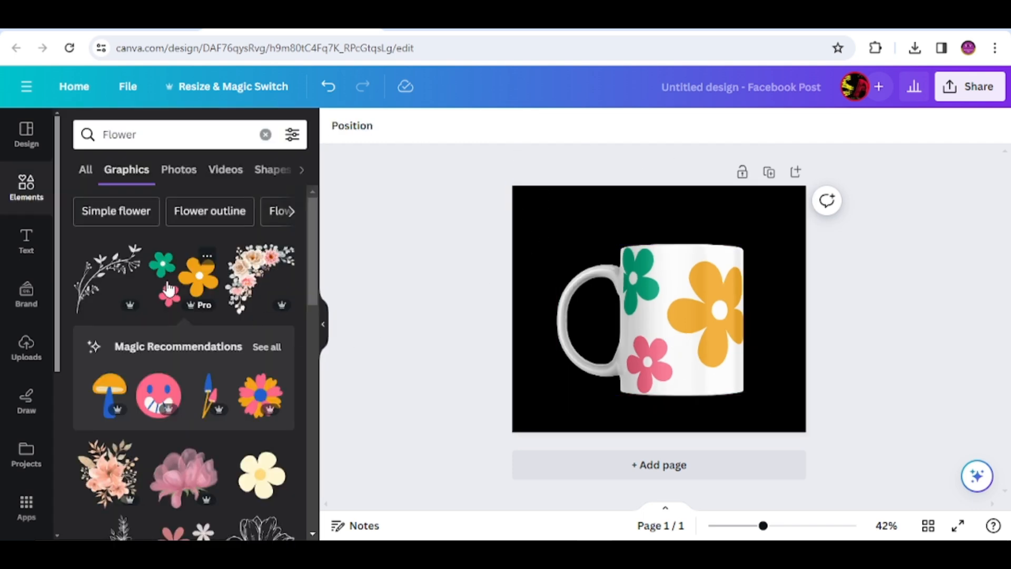
# Decorate the page with pink flower clusters in both upper corners, a cream flower in the lower-right corner and a pink branch along the bottom edge.
pyautogui.scroll(-4, 165, 354)
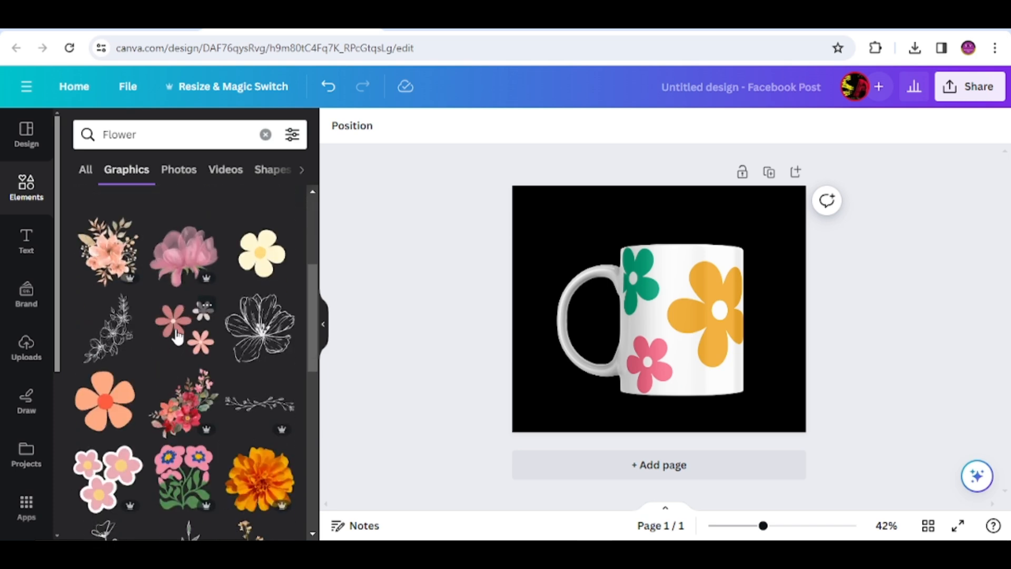
pyautogui.click(177, 336)
pyautogui.moveTo(679, 321); pyautogui.dragTo(550, 223)
pyautogui.moveTo(575, 263); pyautogui.dragTo(556, 246)
pyautogui.moveTo(590, 207); pyautogui.dragTo(538, 293)
pyautogui.moveTo(529, 231); pyautogui.dragTo(789, 222)
pyautogui.click(504, 336)
pyautogui.click(923, 347)
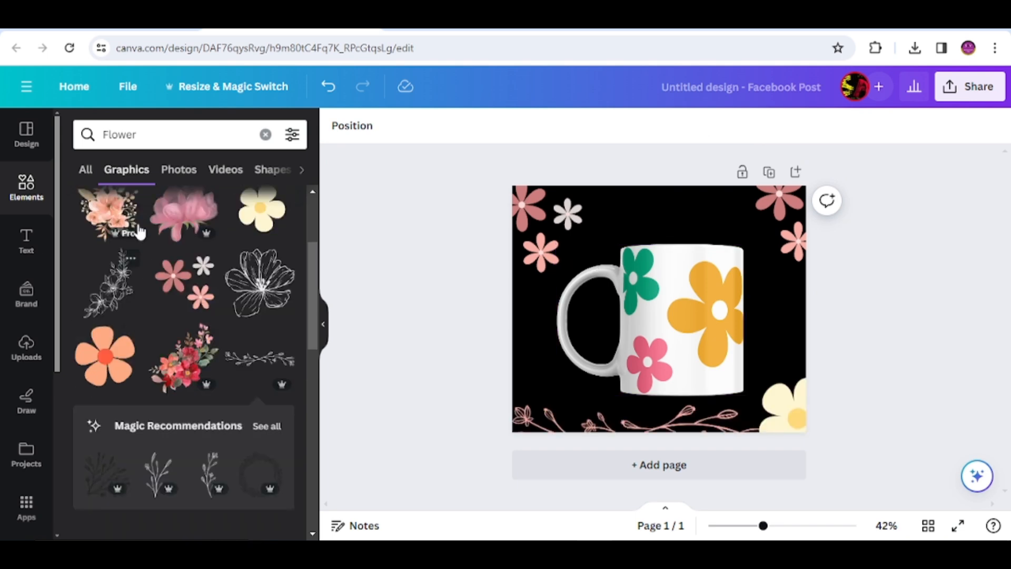
# Replace the flower search with a graphics search for "discount tag".
pyautogui.scroll(-4, 206, 312)
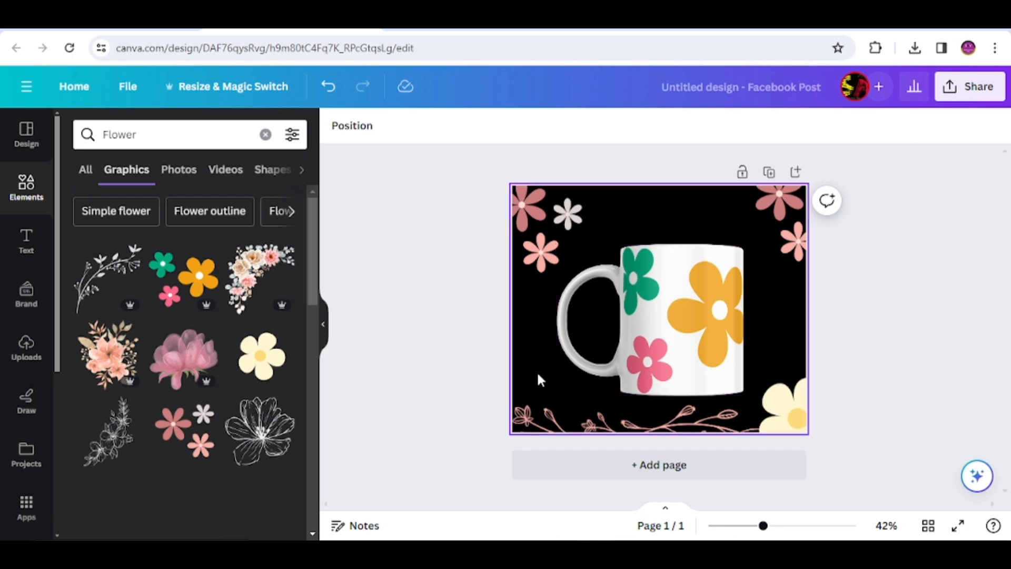
pyautogui.click(169, 134)
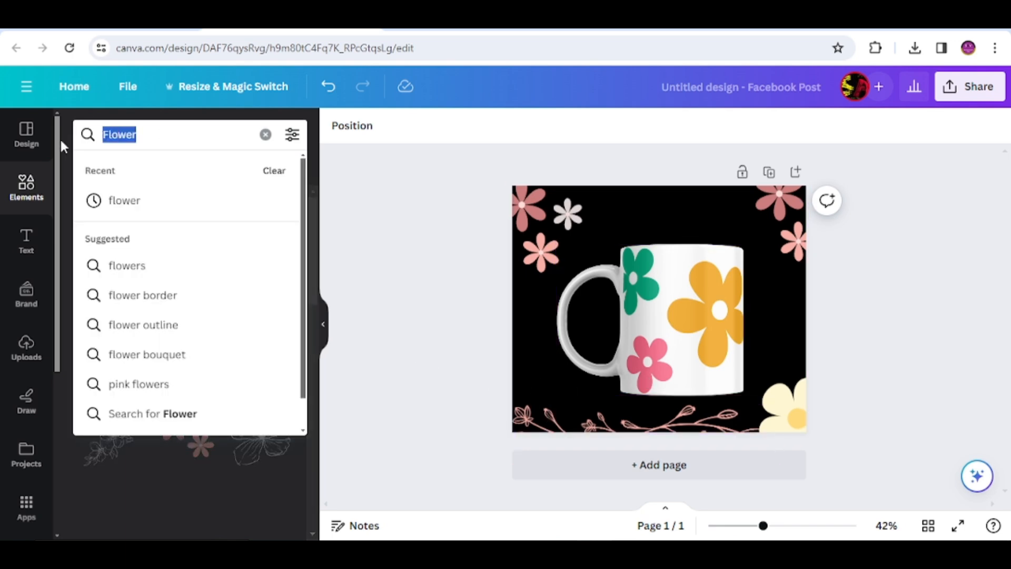
pyautogui.press('BackSpace')
pyautogui.click(182, 199)
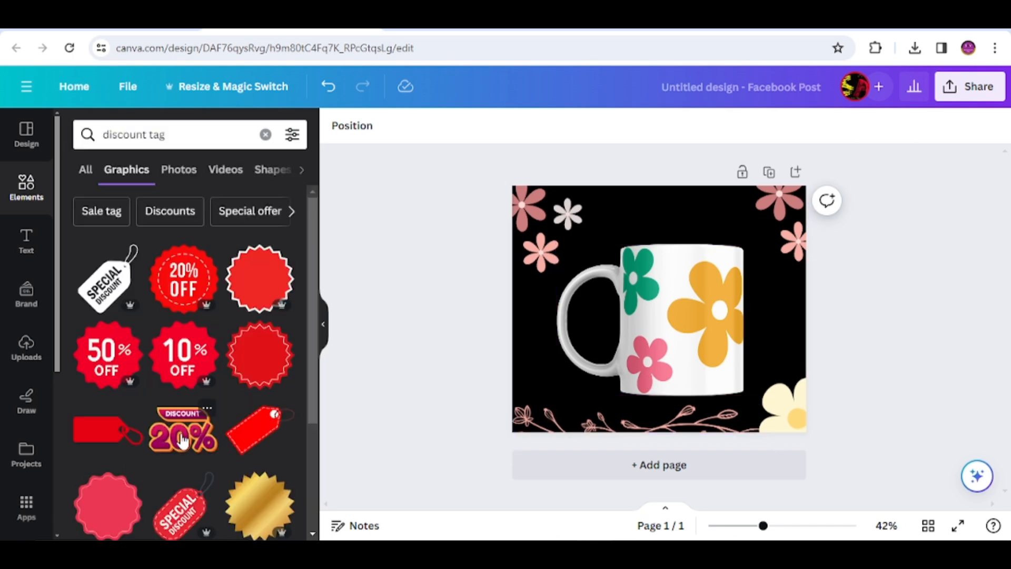
# Add the red 10% OFF badge, tilt it slightly and place it over the lower part of the mug's handle.
pyautogui.click(183, 353)
pyautogui.moveTo(622, 278); pyautogui.dragTo(533, 354)
pyautogui.moveTo(569, 452); pyautogui.dragTo(539, 446)
pyautogui.moveTo(560, 390); pyautogui.dragTo(558, 365)
pyautogui.moveTo(551, 319); pyautogui.dragTo(541, 292)
pyautogui.moveTo(562, 348); pyautogui.dragTo(557, 354)
pyautogui.click(895, 366)
pyautogui.scroll(-7, 211, 369)
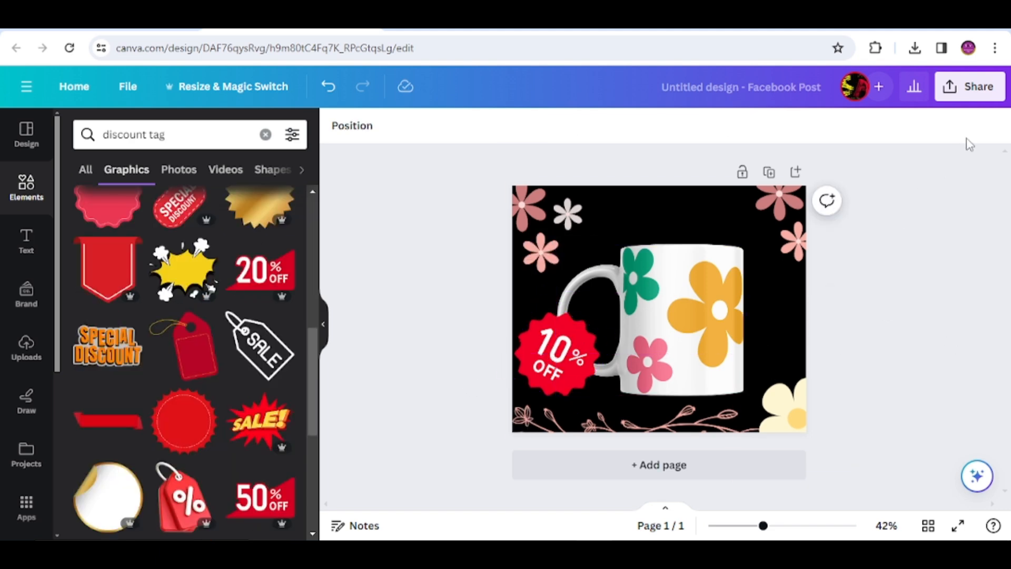
# Download the mug design as a JPG and close the image preview.
pyautogui.click(966, 90)
pyautogui.scroll(-2, 840, 369)
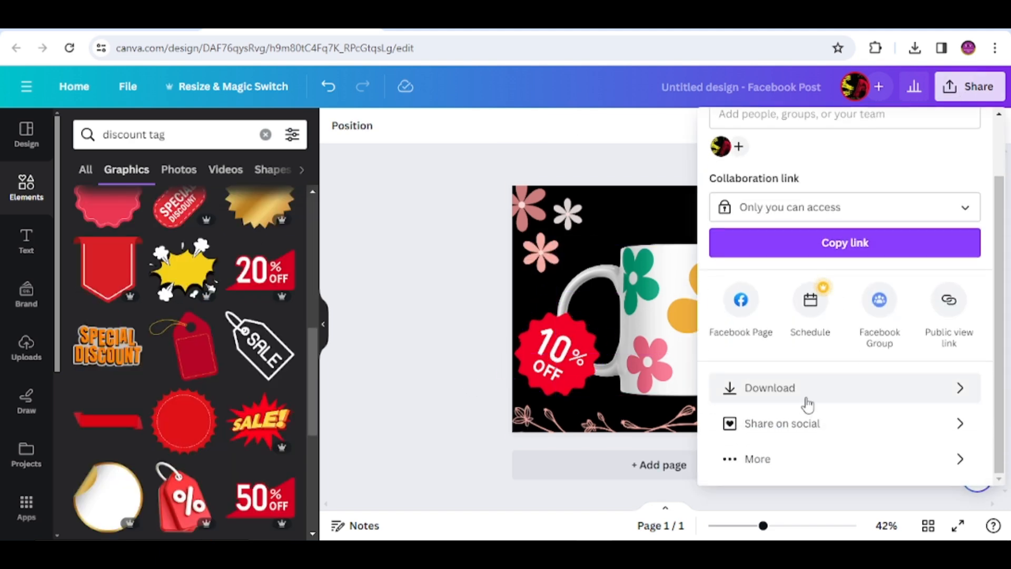
pyautogui.click(833, 392)
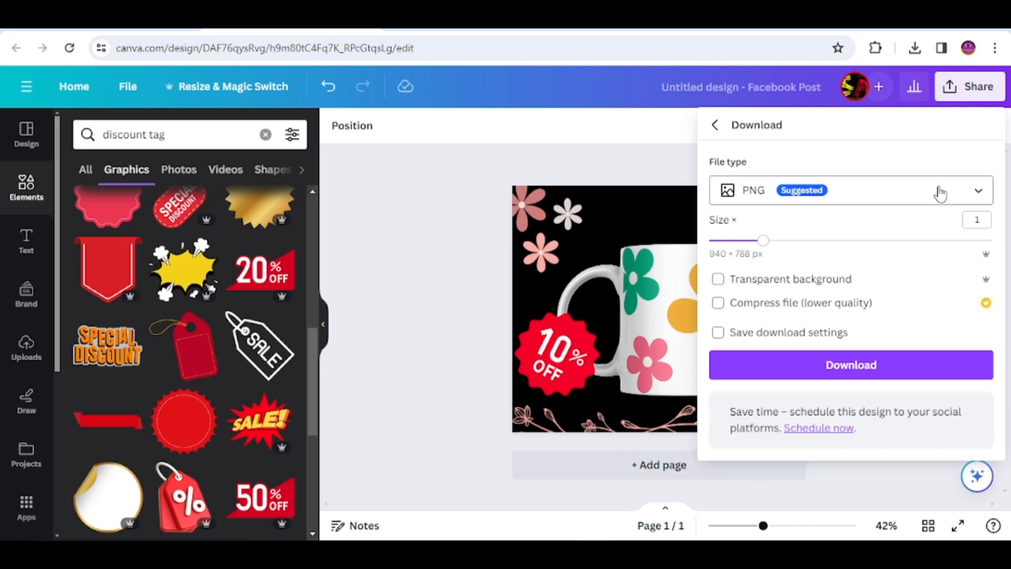
pyautogui.click(980, 196)
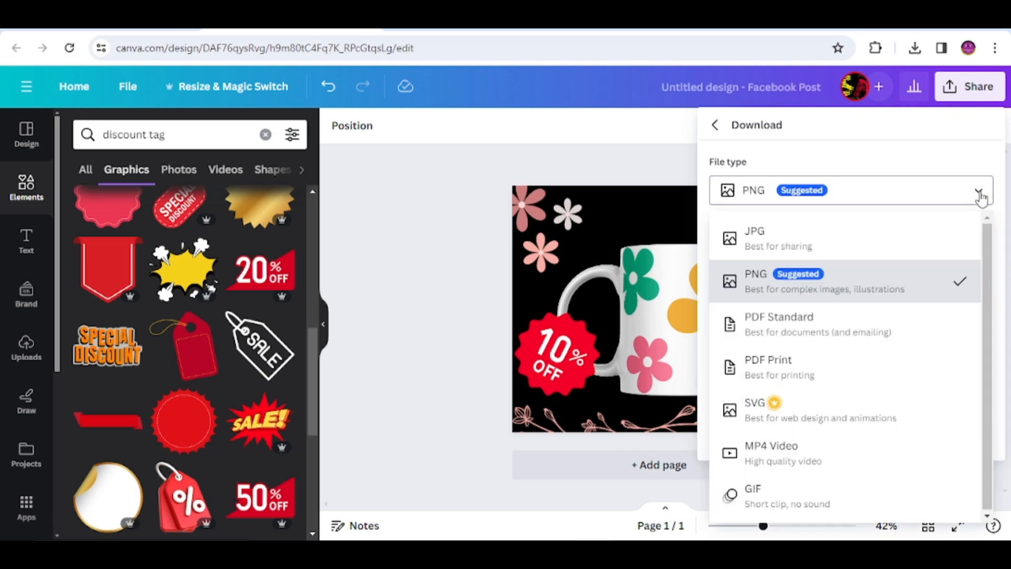
pyautogui.click(871, 243)
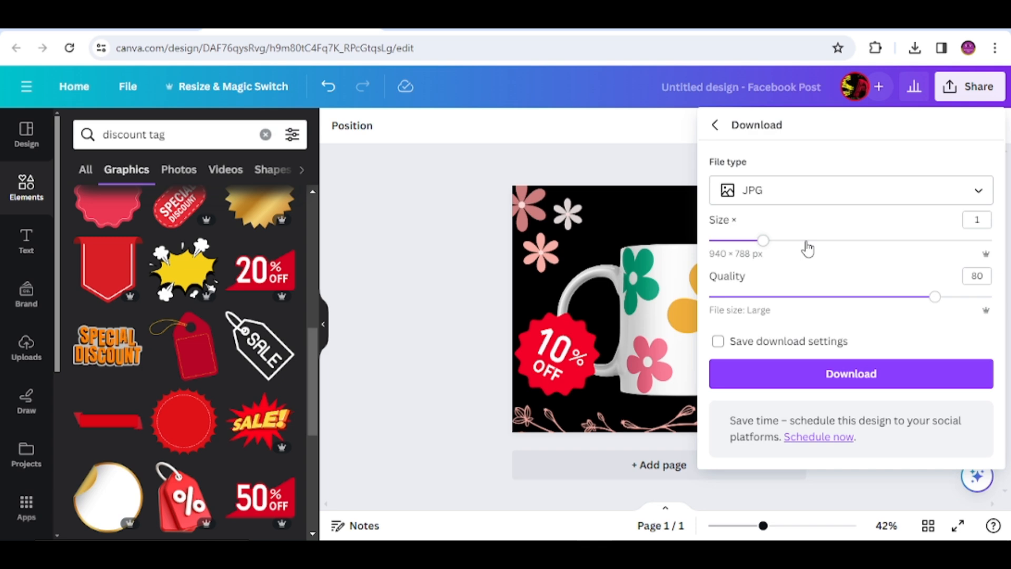
pyautogui.click(884, 377)
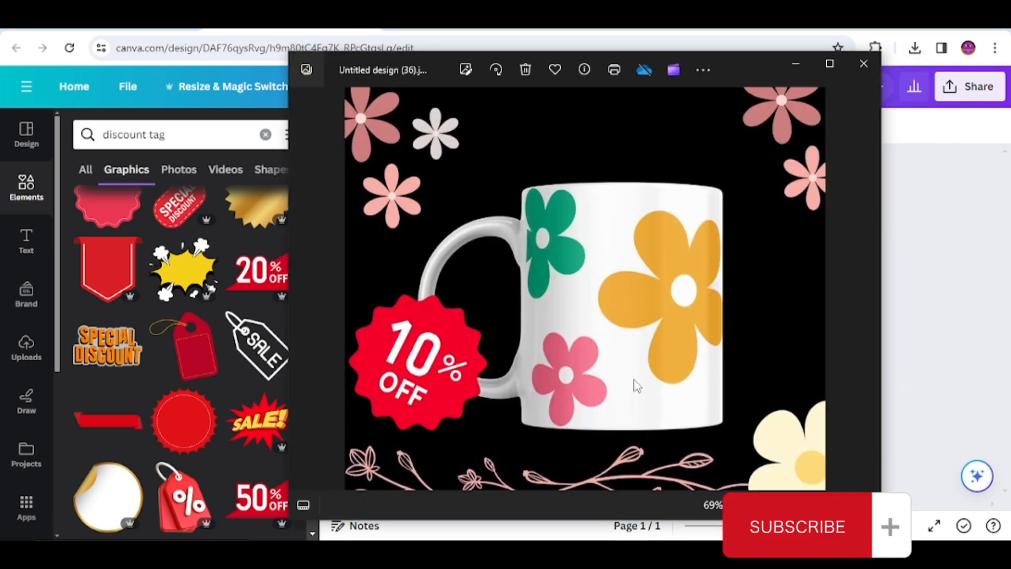
pyautogui.press('Escape')
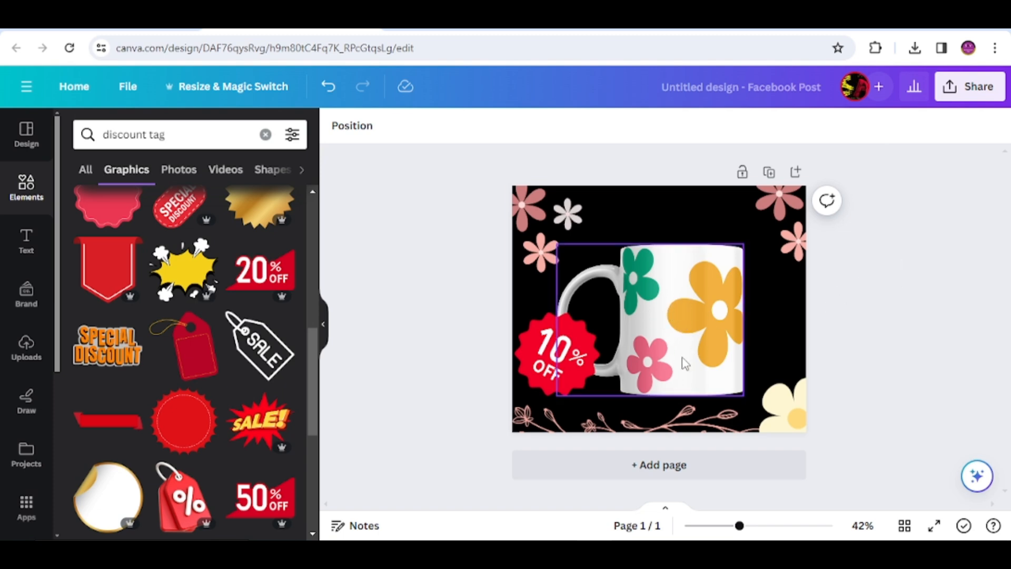
# Add a second page and insert the recently used green, orange and pink flowers graphic on it.
pyautogui.click(674, 474)
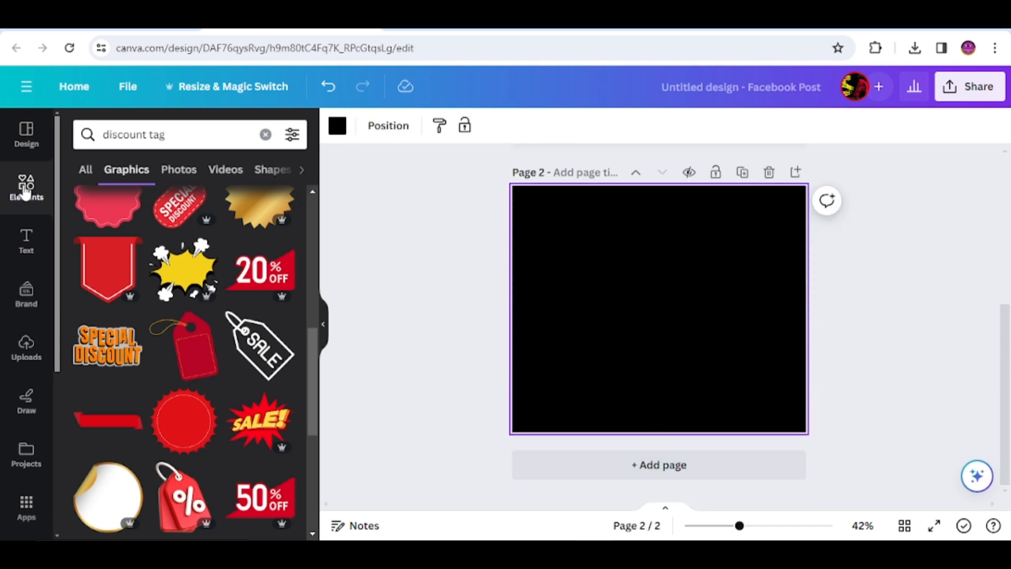
pyautogui.click(25, 191)
pyautogui.click(282, 218)
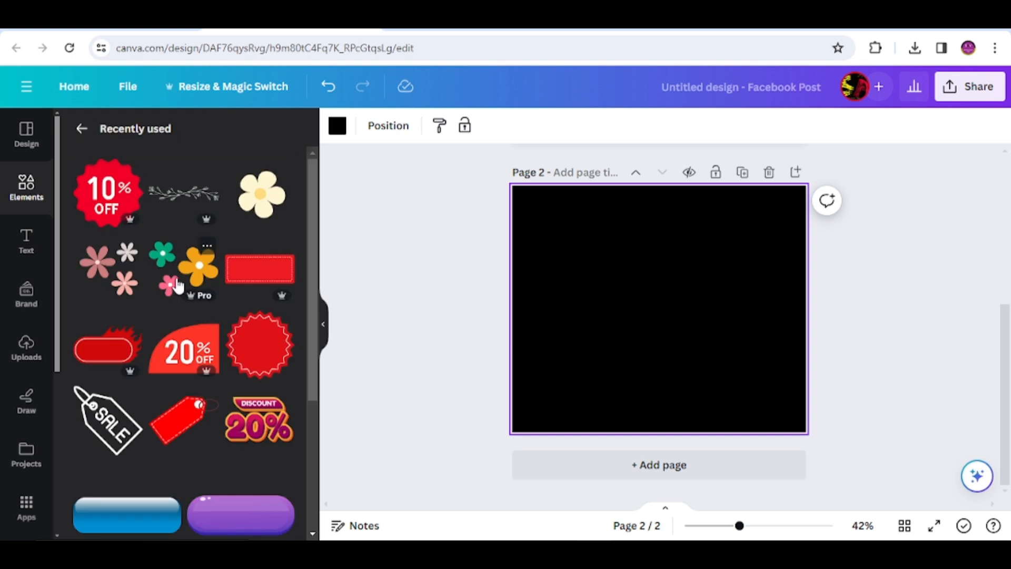
pyautogui.click(178, 285)
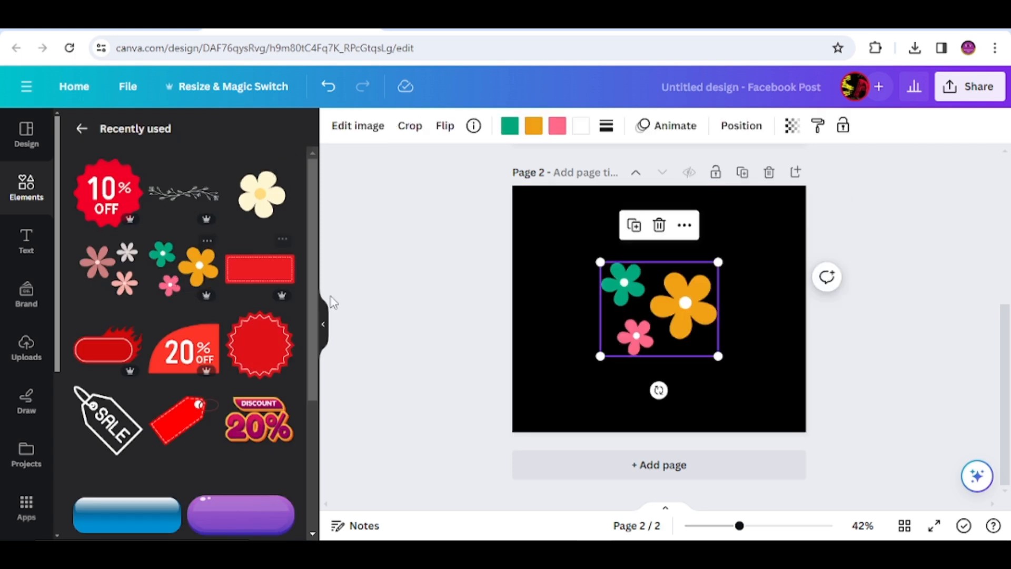
# Examine the custom width and height options for resizing the design, and leave without resizing.
pyautogui.click(227, 93)
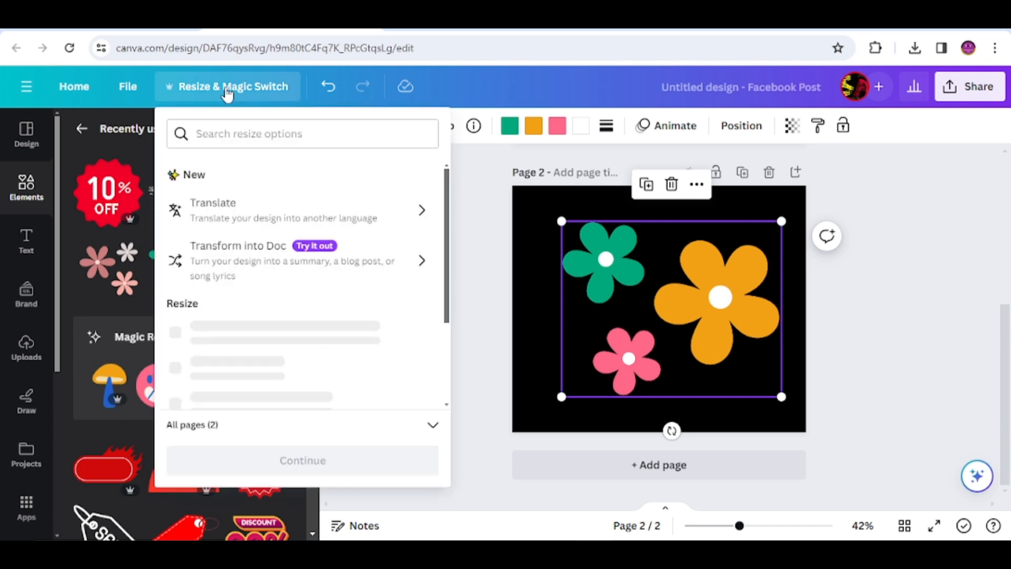
pyautogui.scroll(-1, 293, 221)
pyautogui.scroll(-3, 293, 221)
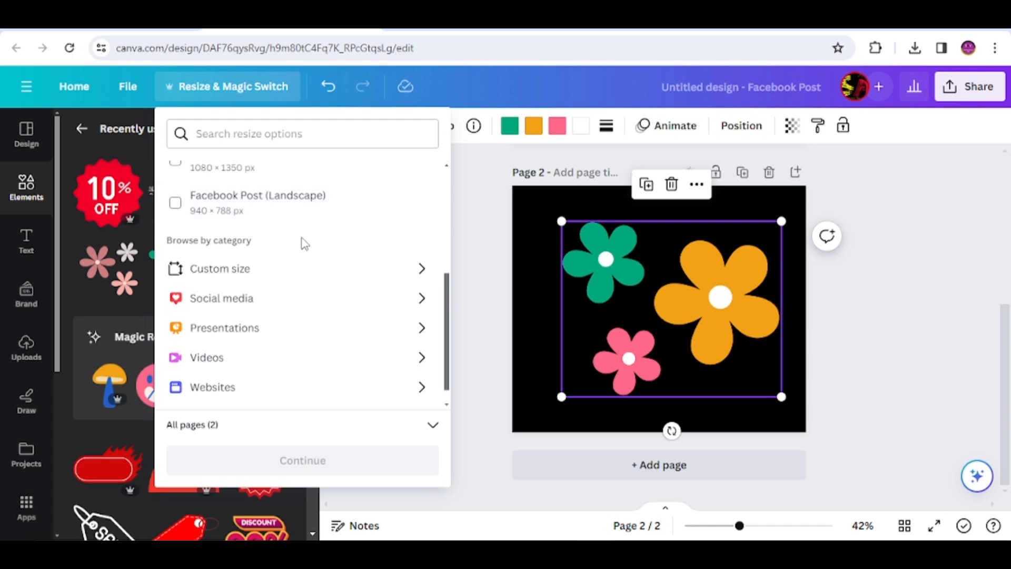
pyautogui.click(263, 279)
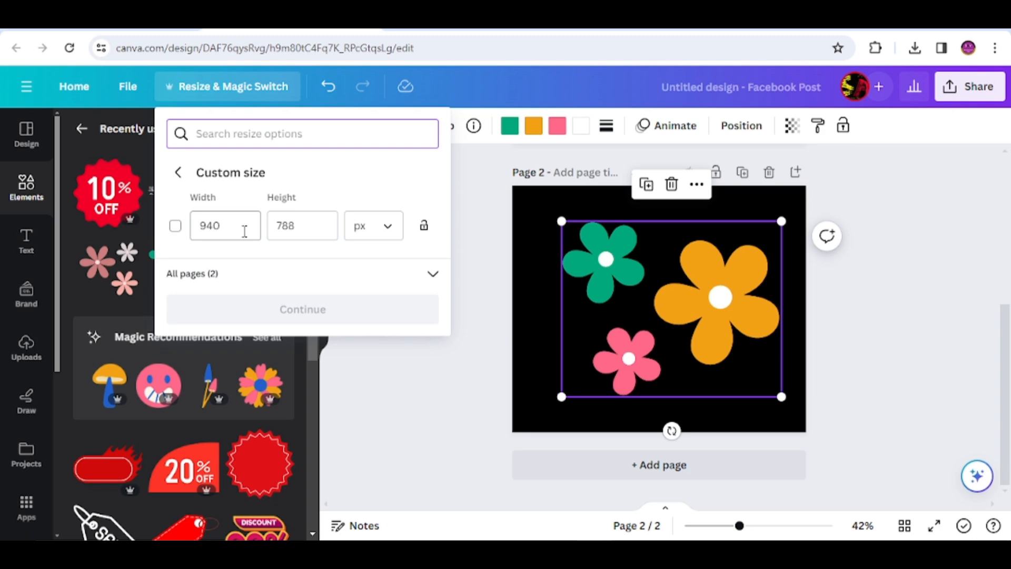
pyautogui.click(632, 304)
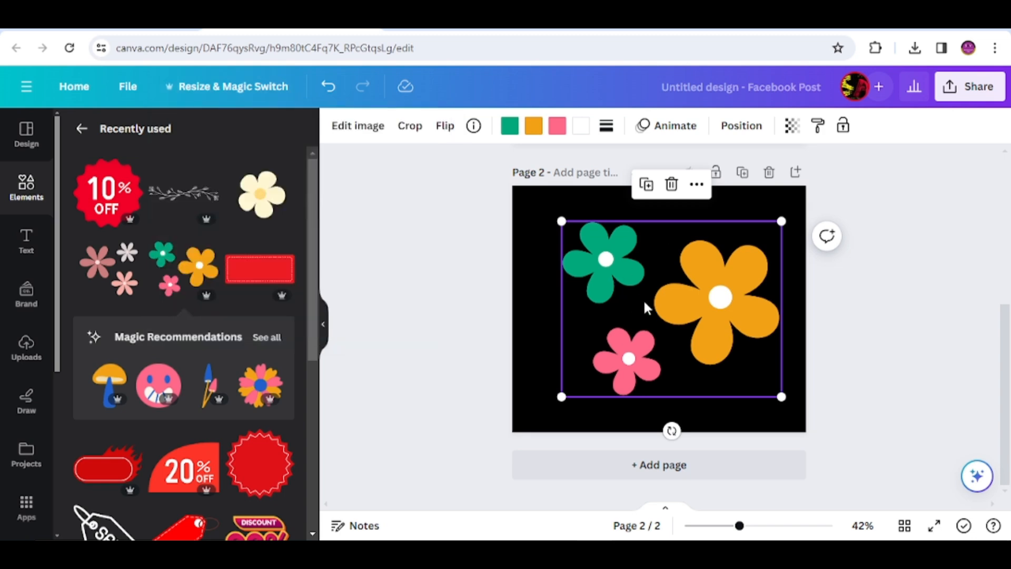
# Download the flower design from the second page and close the image preview.
pyautogui.click(961, 89)
pyautogui.scroll(-2, 864, 305)
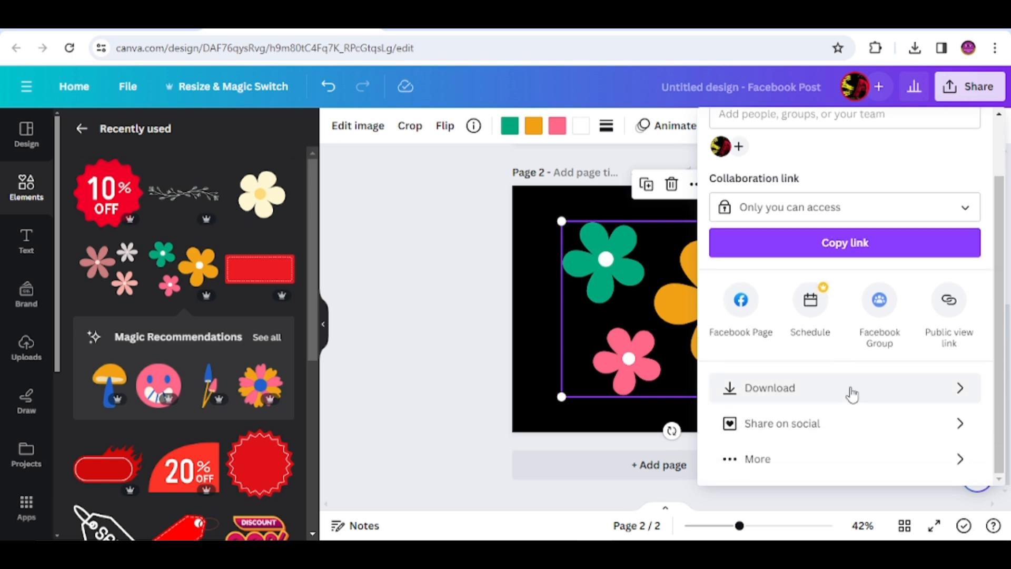
pyautogui.click(851, 395)
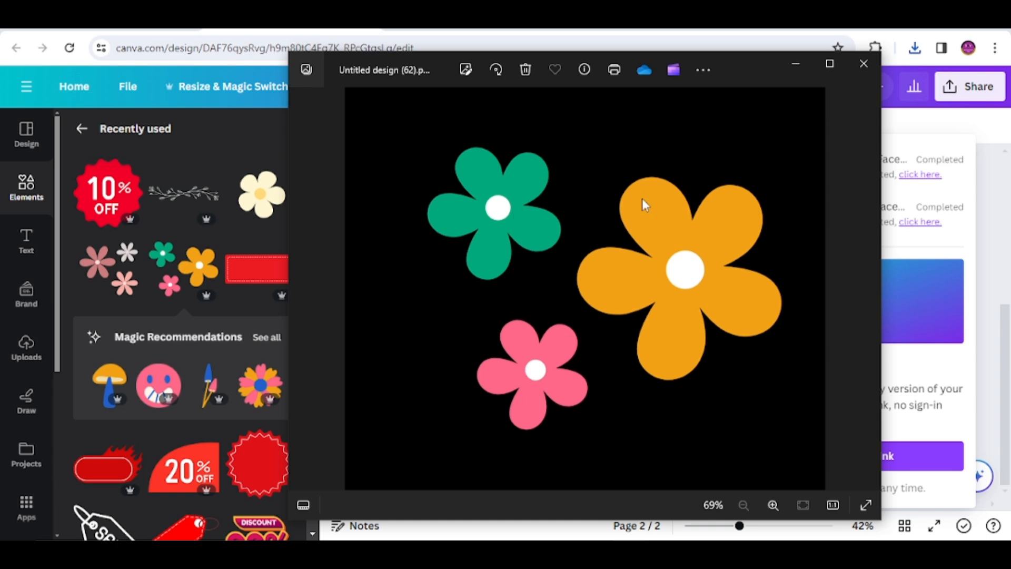
pyautogui.click(874, 67)
pyautogui.click(953, 237)
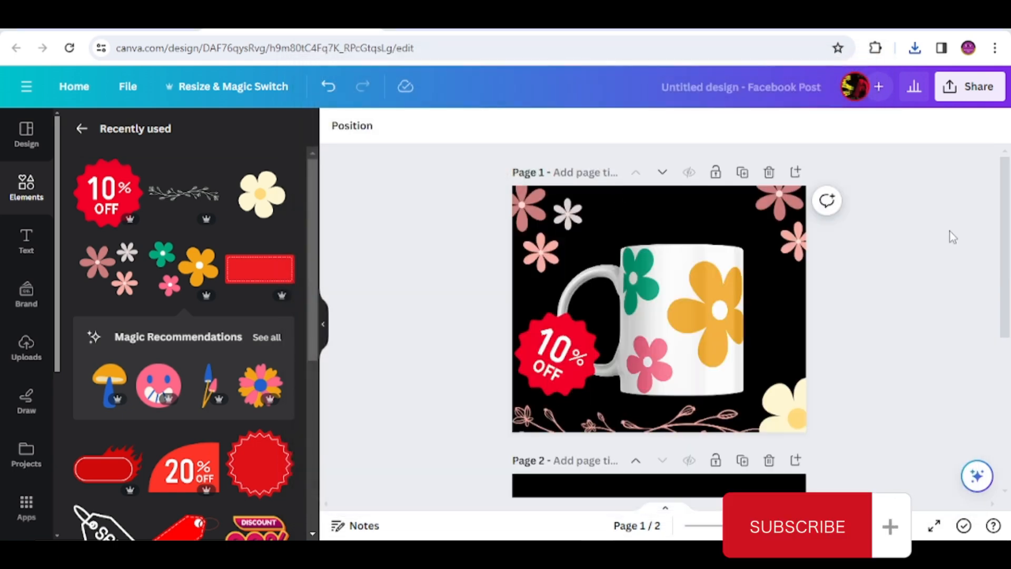